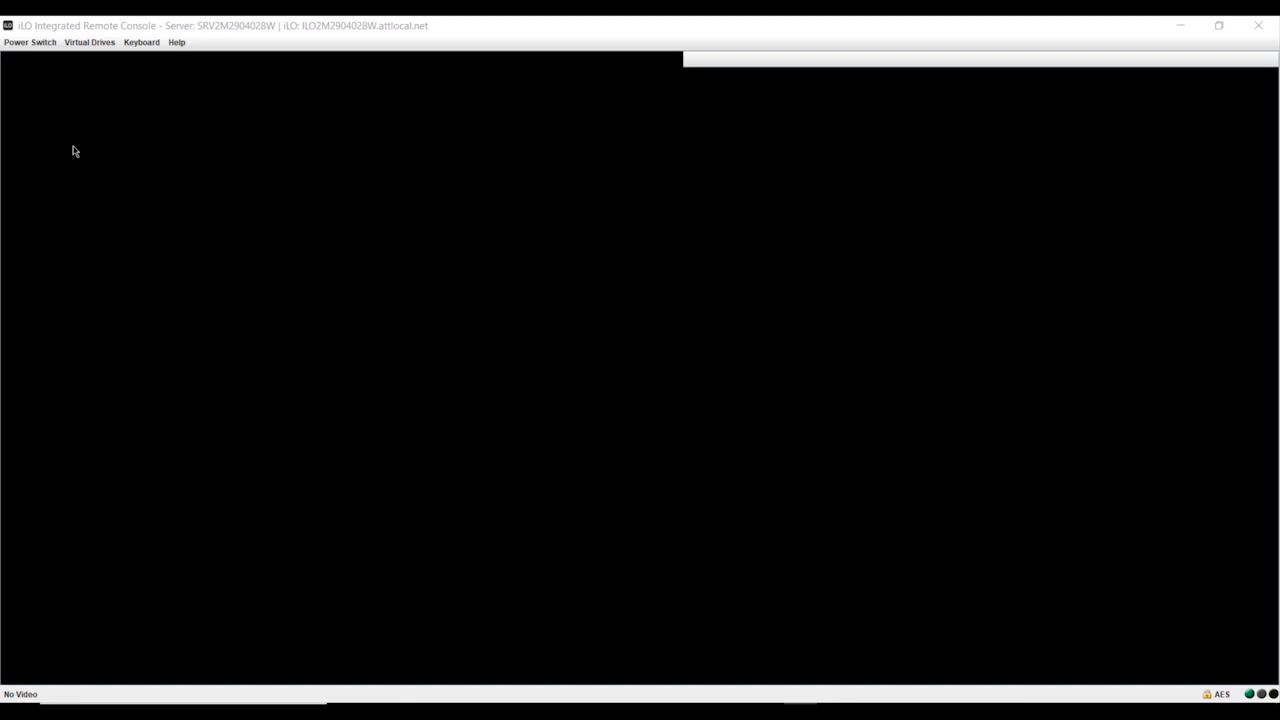
- Power on the server with a momentary press and boot it into Intelligent Provisioning
click(32, 44)
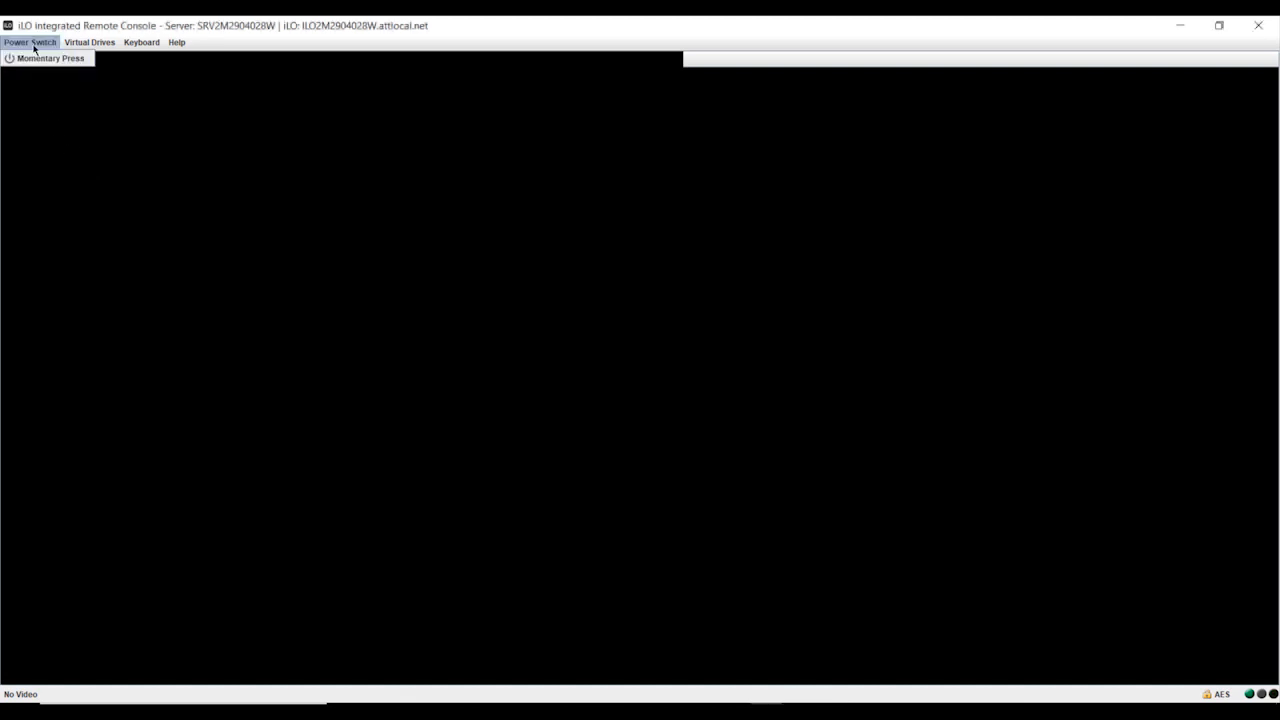
click(33, 62)
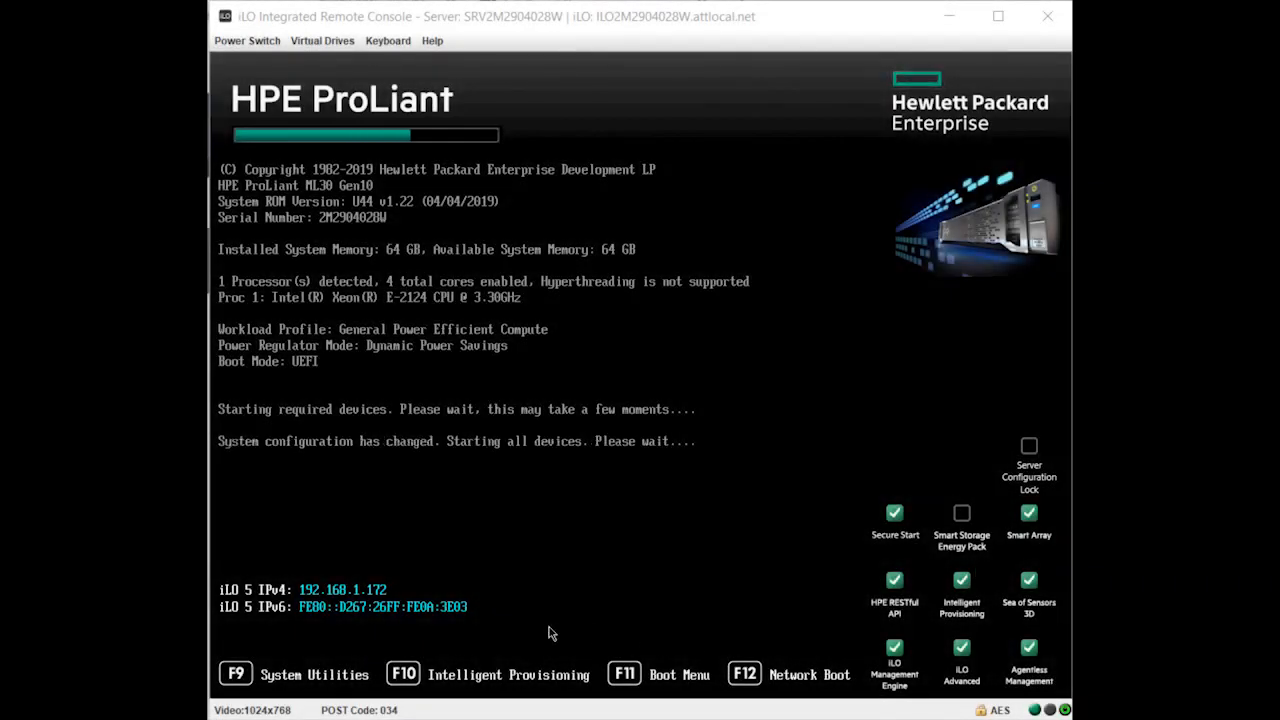
click(637, 20)
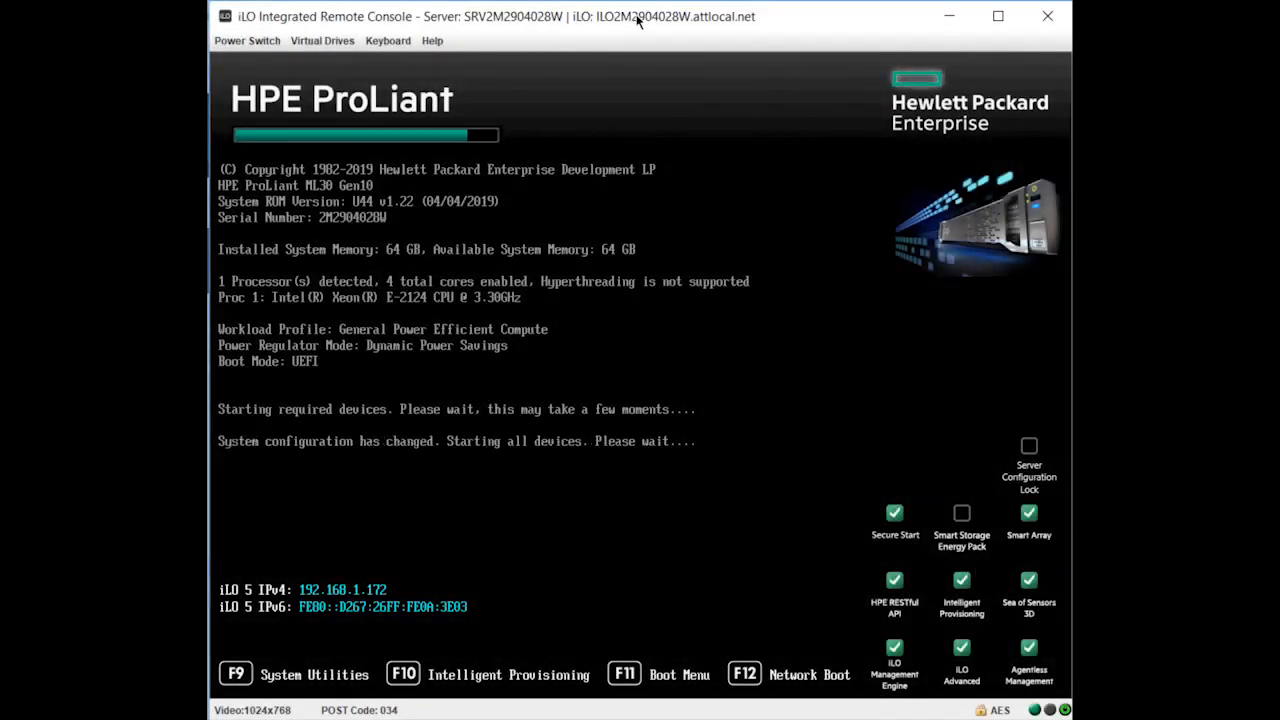
key(F10)
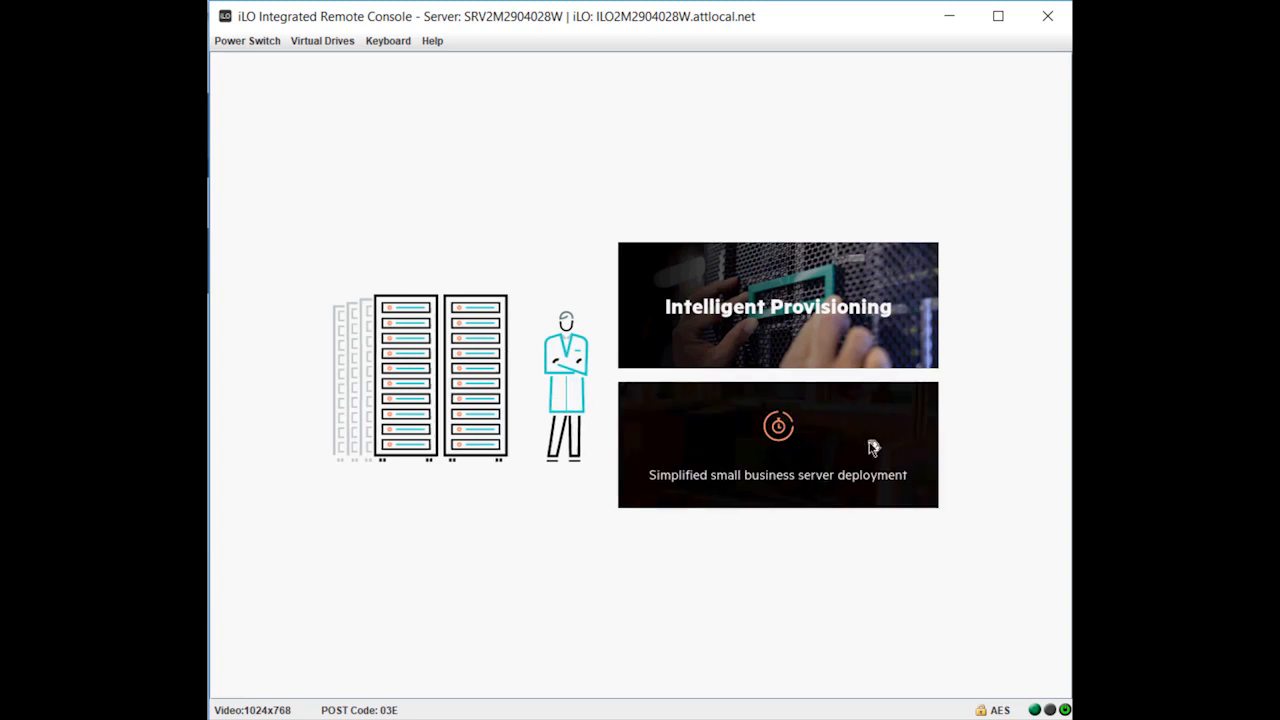
- Start the simplified small business server deployment, accept the HPE license agreement and proceed past the Azure and Office 365 offer
click(789, 455)
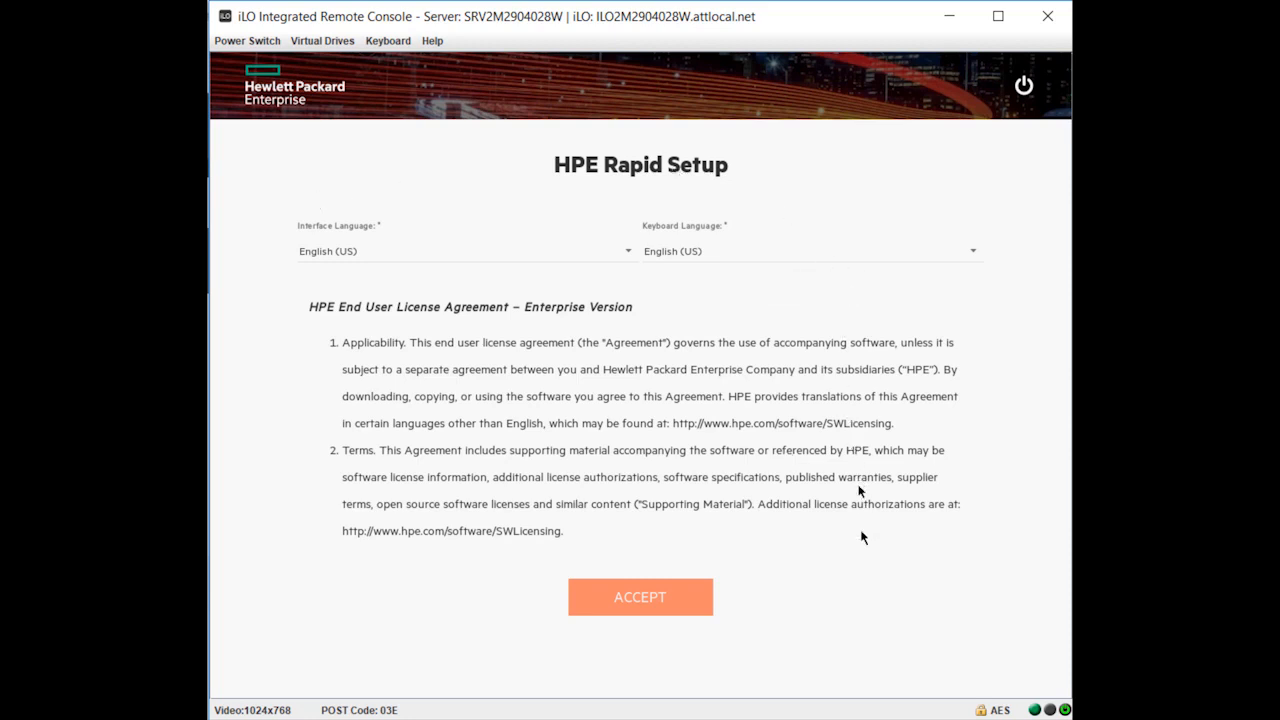
click(655, 596)
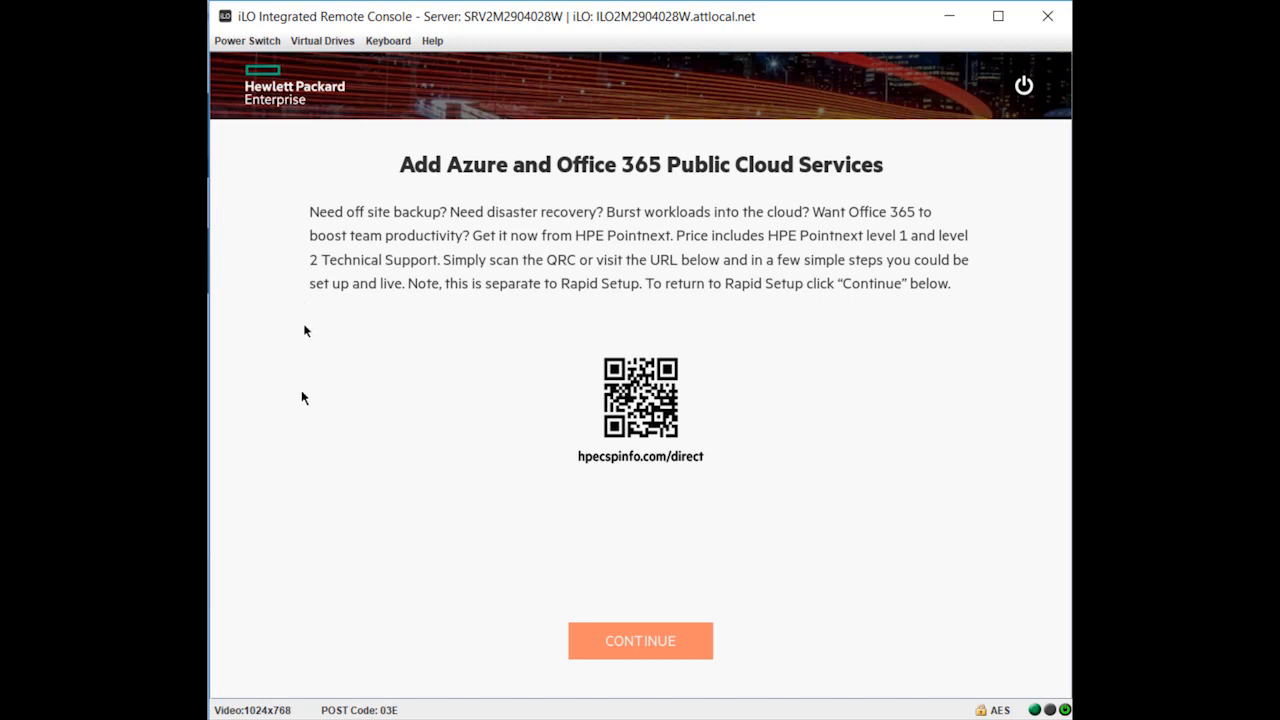
click(652, 641)
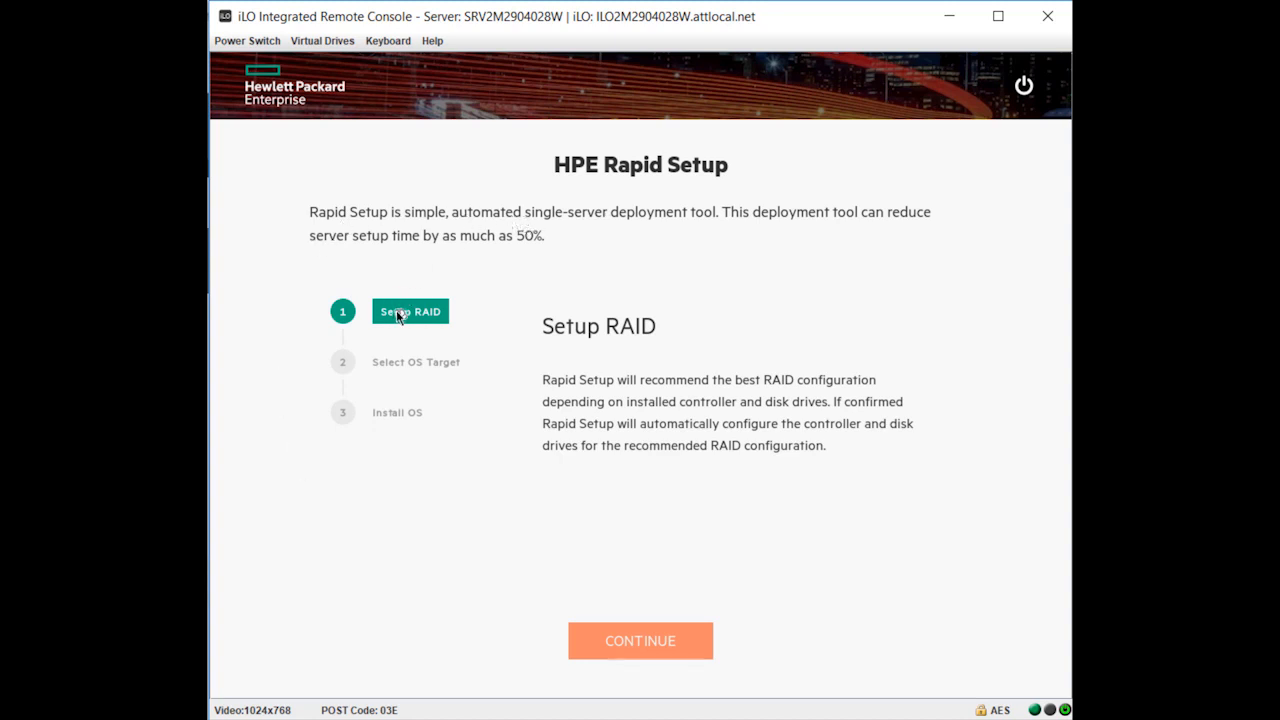
- Review the Select OS Target and Install OS stages of Rapid Setup and continue with the setup
click(418, 366)
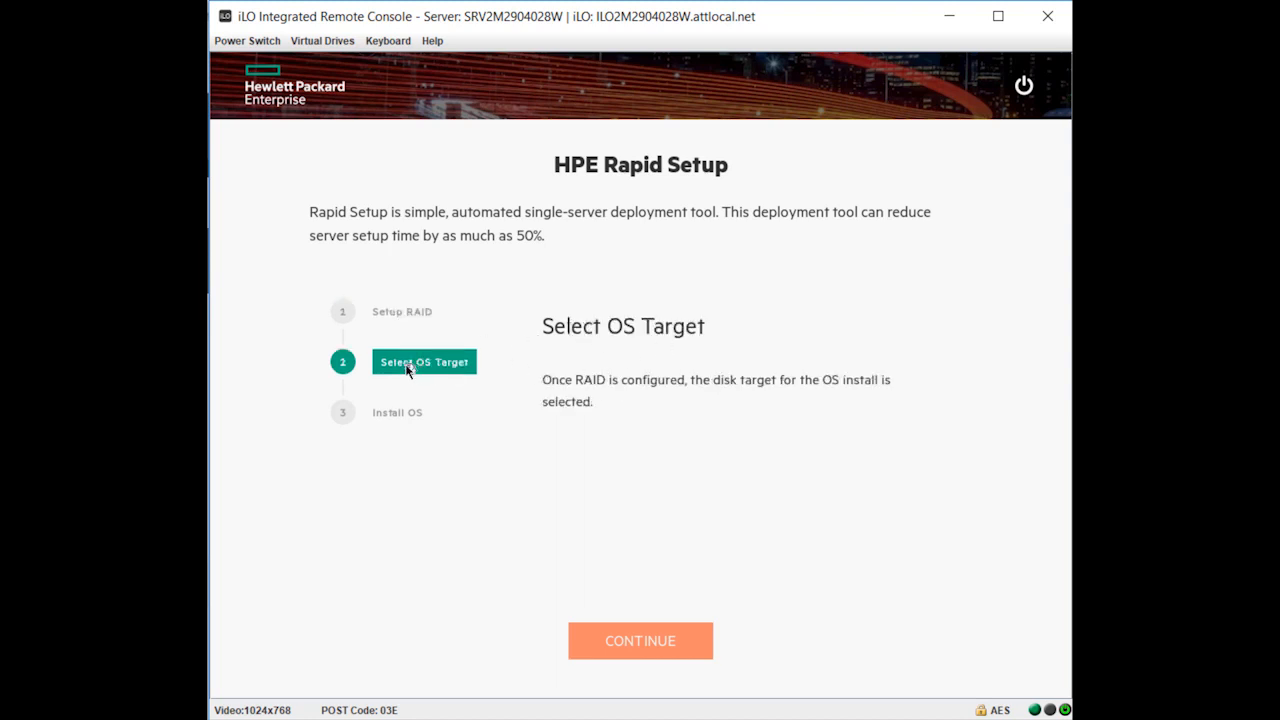
click(394, 413)
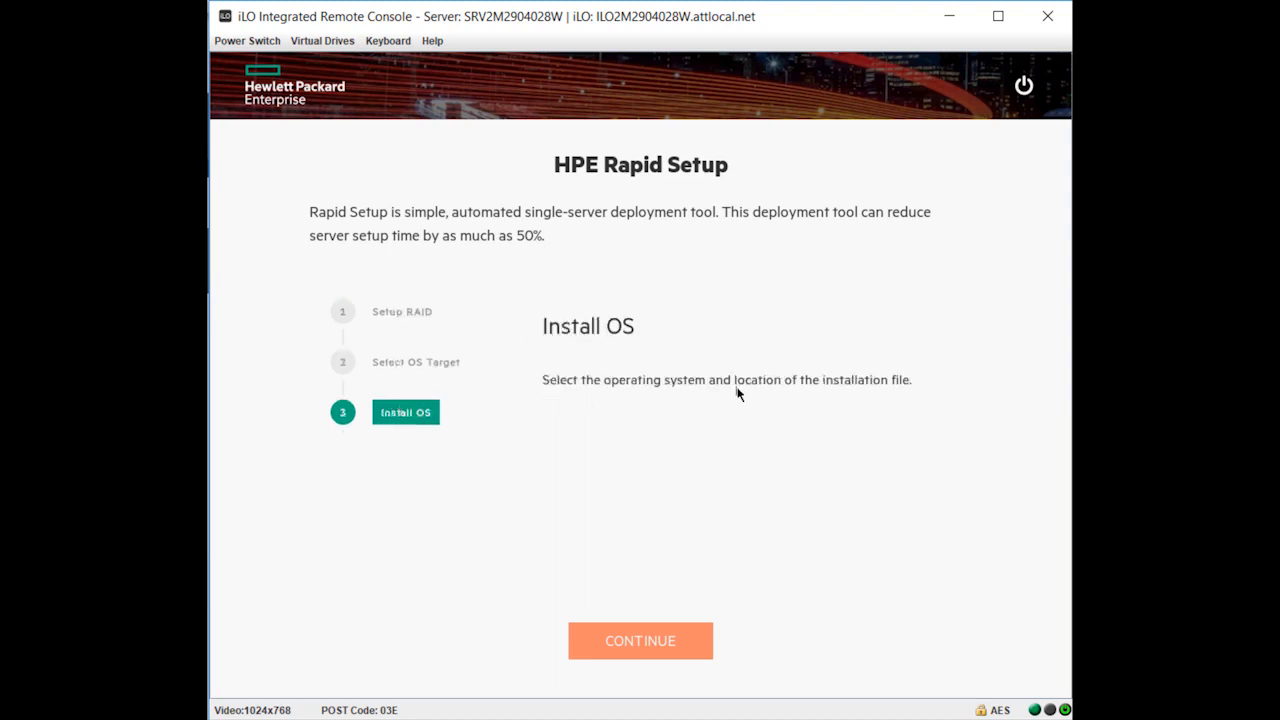
click(640, 645)
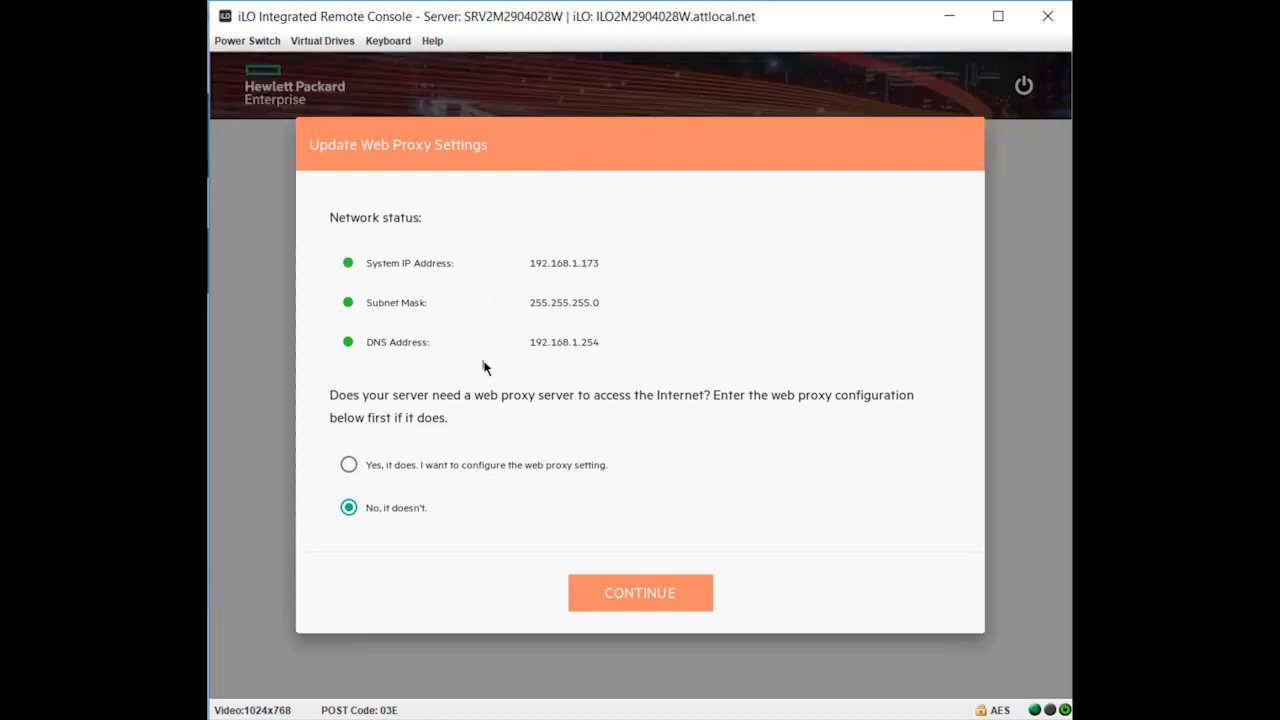
click(349, 464)
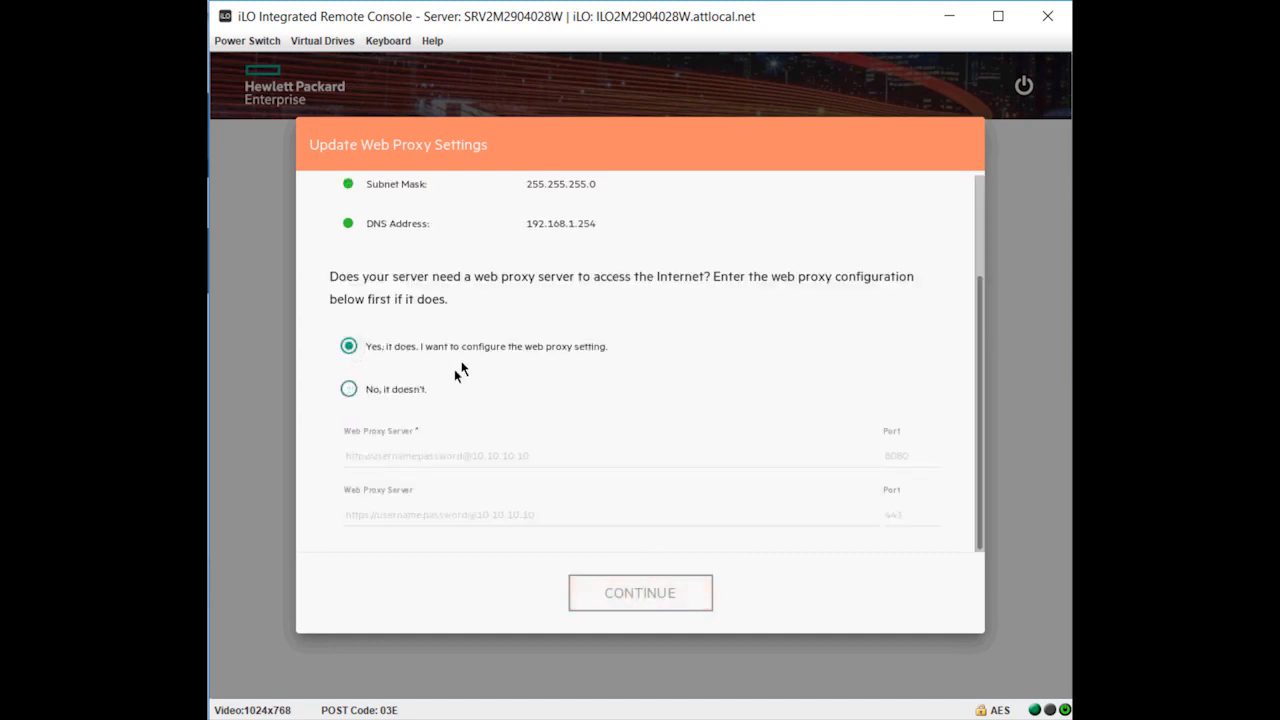
click(372, 450)
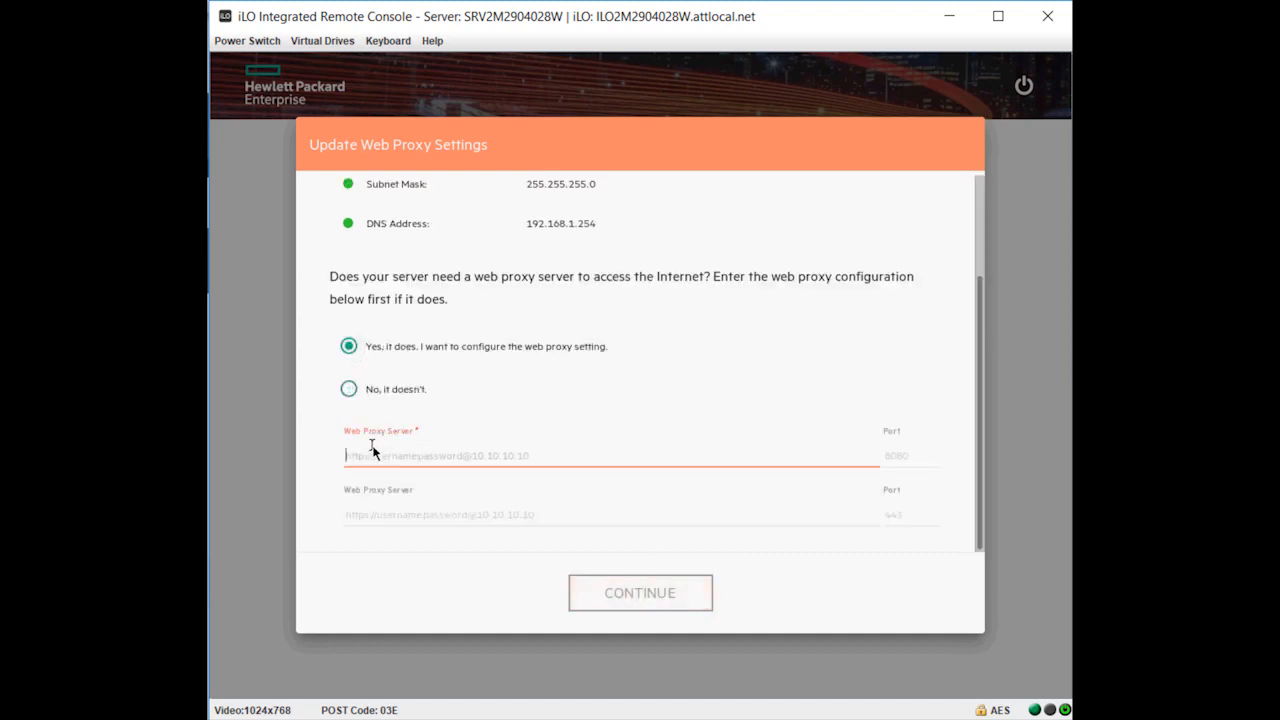
click(366, 514)
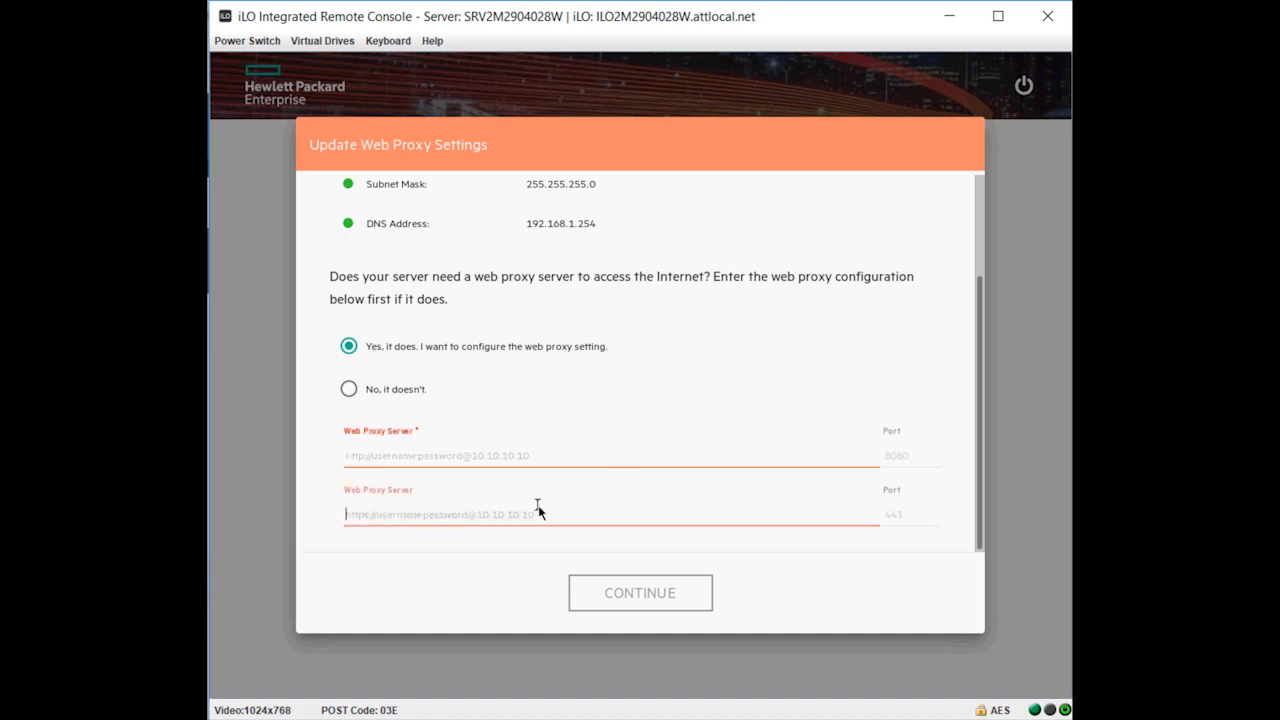
- Specify that the server does not need a web proxy to access the Internet and confirm the network settings
click(390, 394)
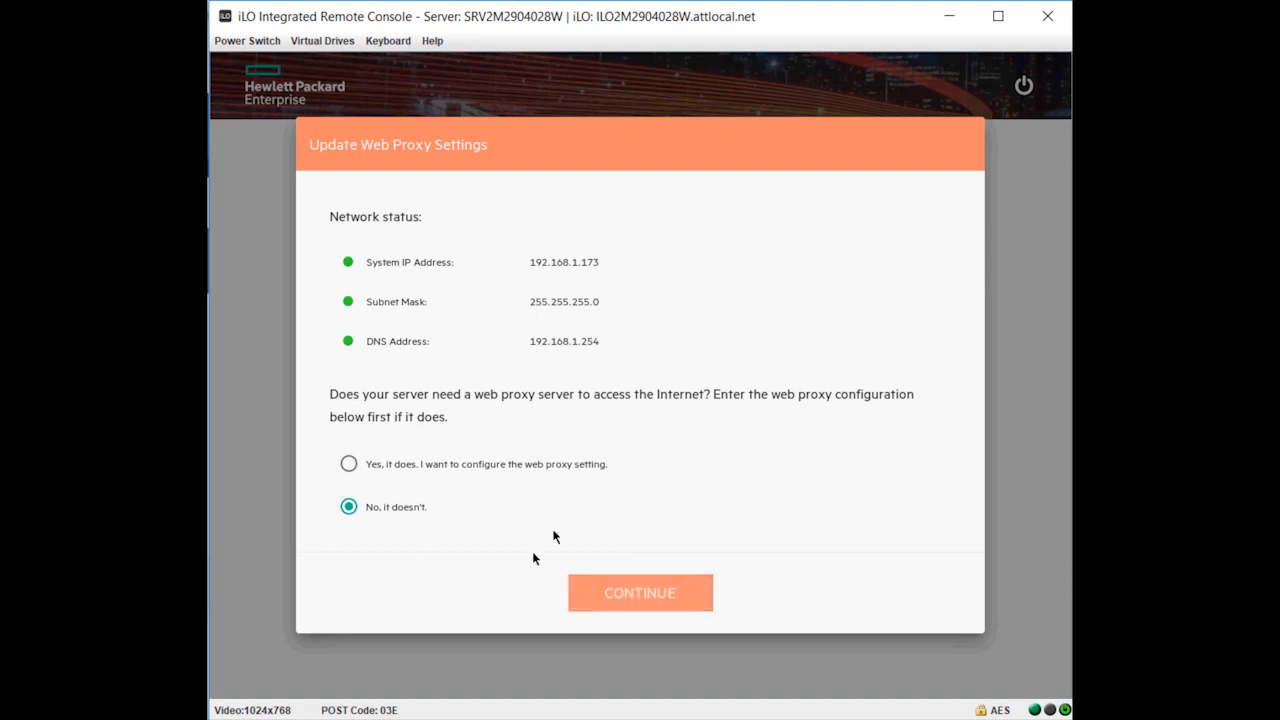
click(648, 591)
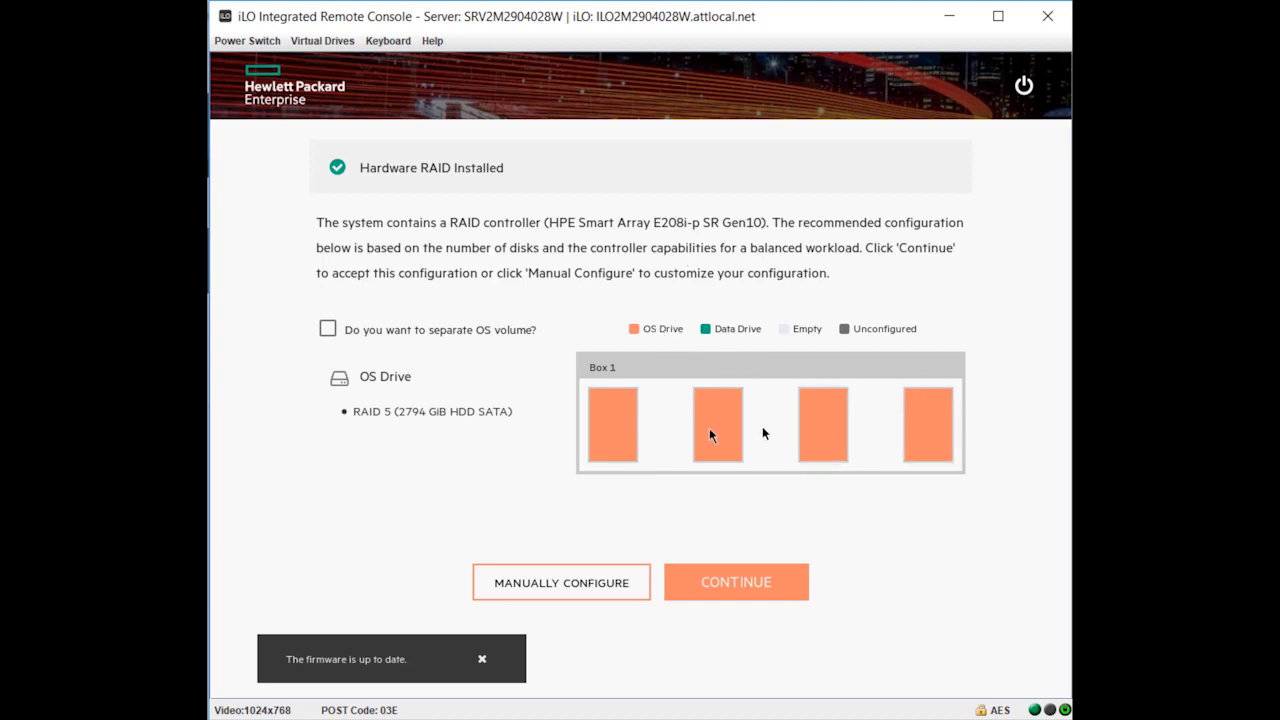
- Separate the OS volume from the data drives and accept the recommended configuration with a RAID 1 OS drive and RAID 1 data drive
click(333, 330)
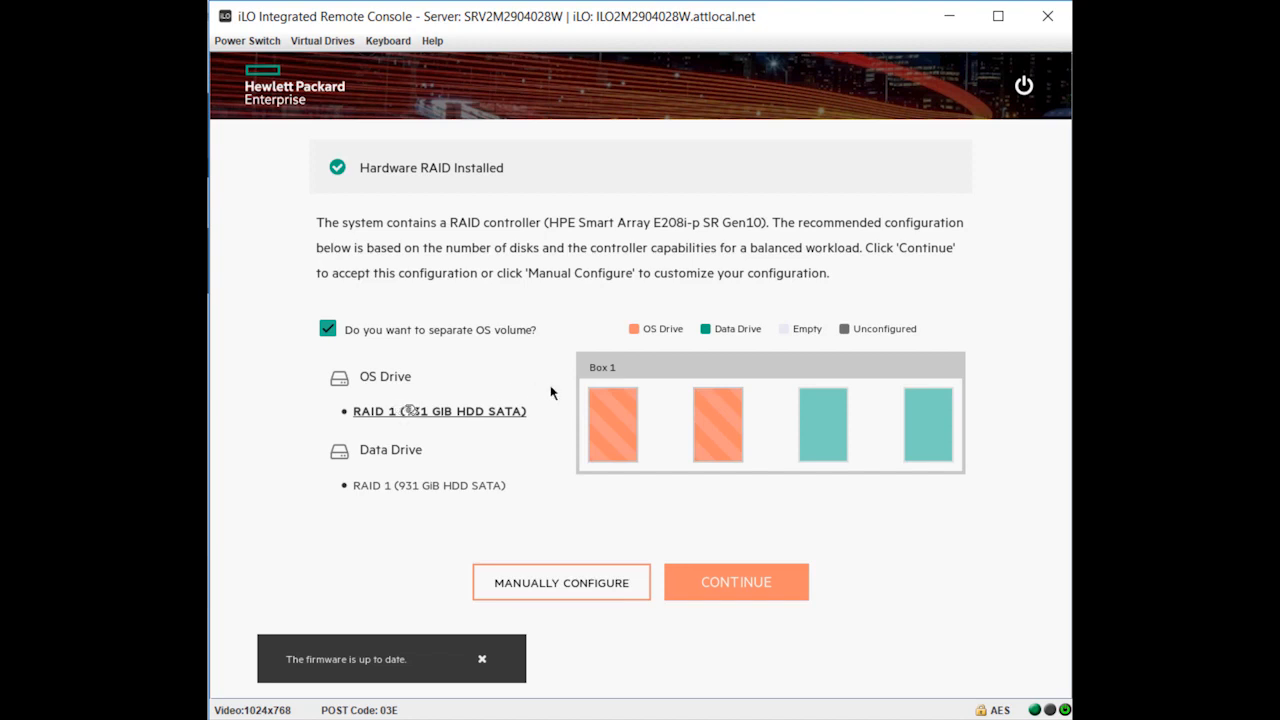
click(395, 486)
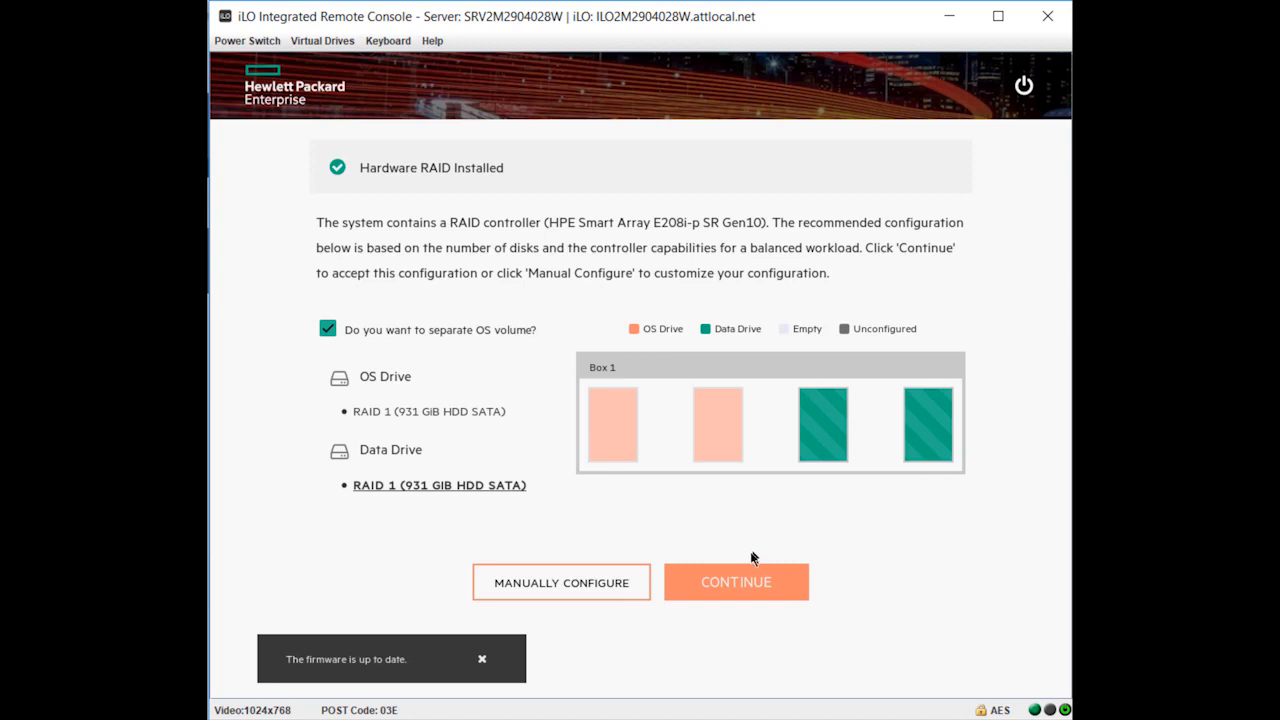
click(724, 588)
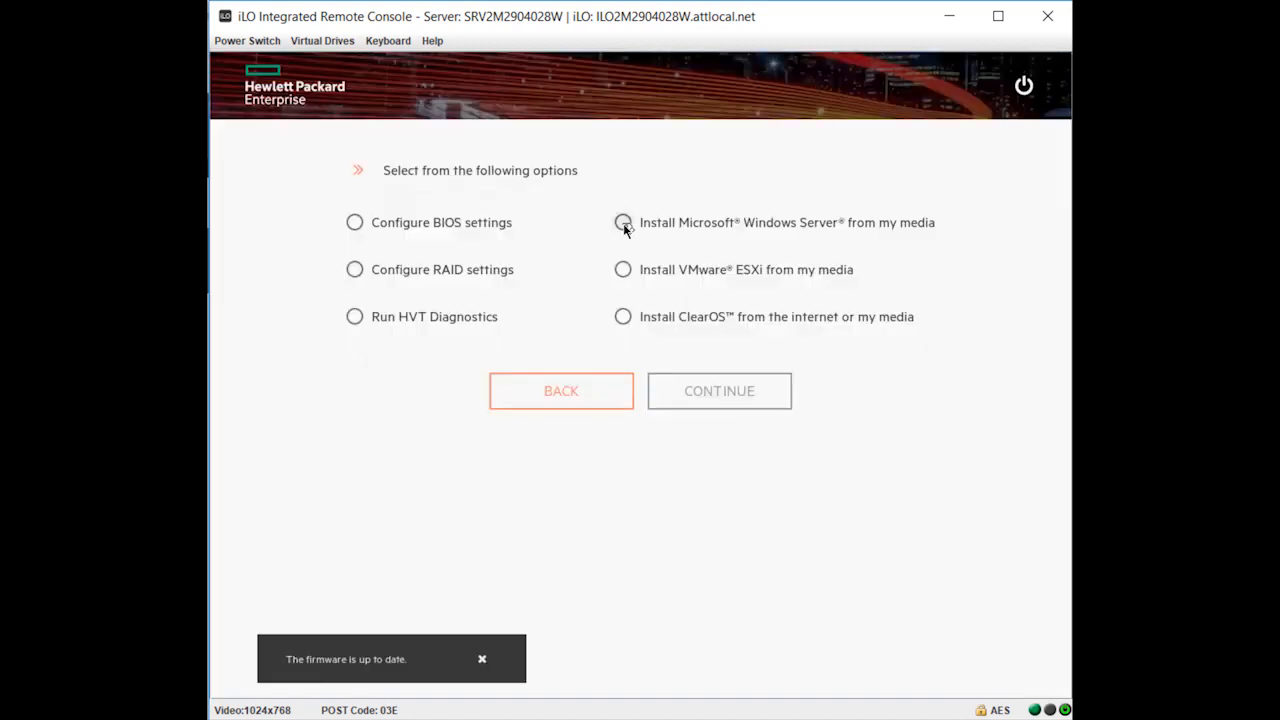
- Compare the Windows Server, VMware ESXi and ClearOS installation options, and examine the media sources offered for Windows Server and ClearOS
click(620, 224)
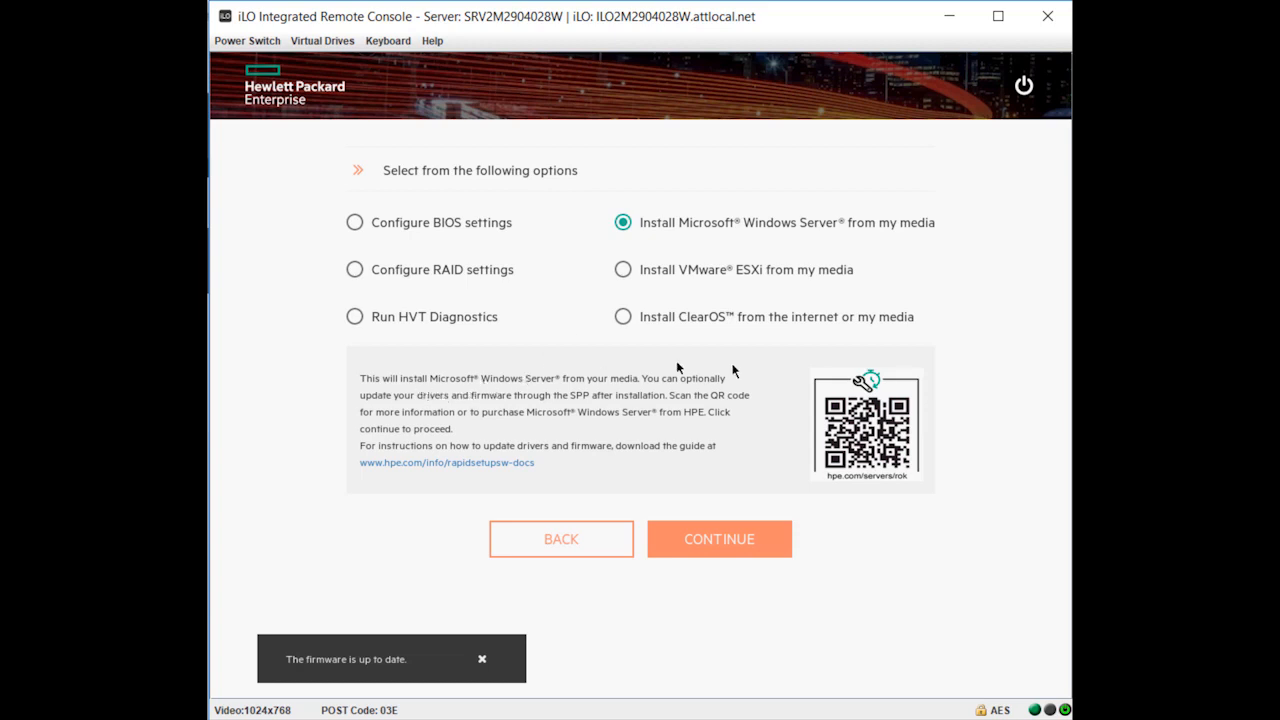
click(624, 271)
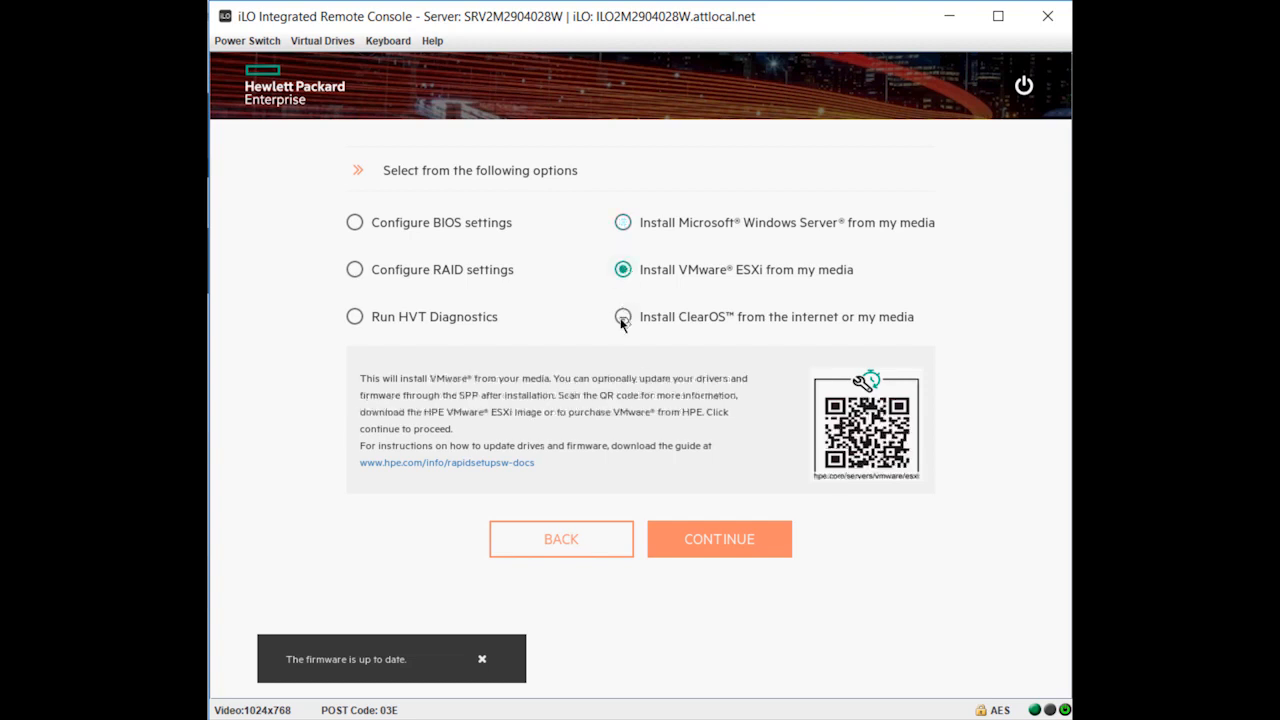
click(622, 318)
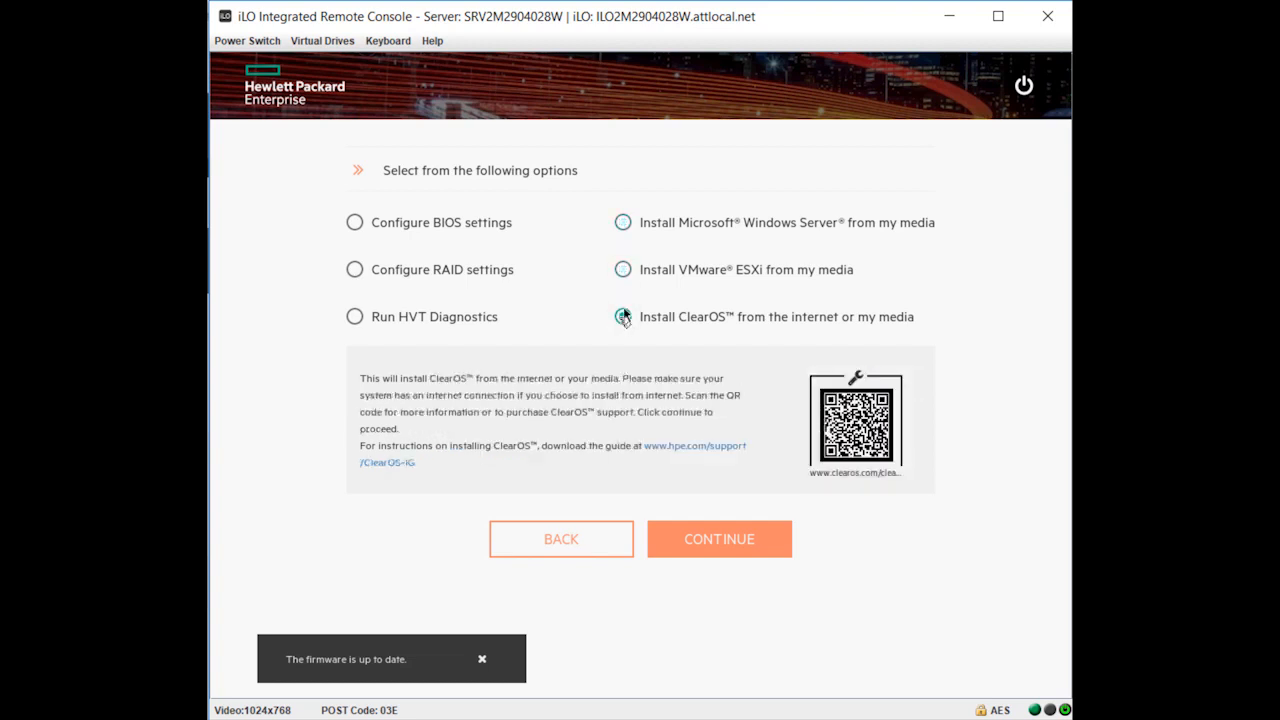
click(630, 225)
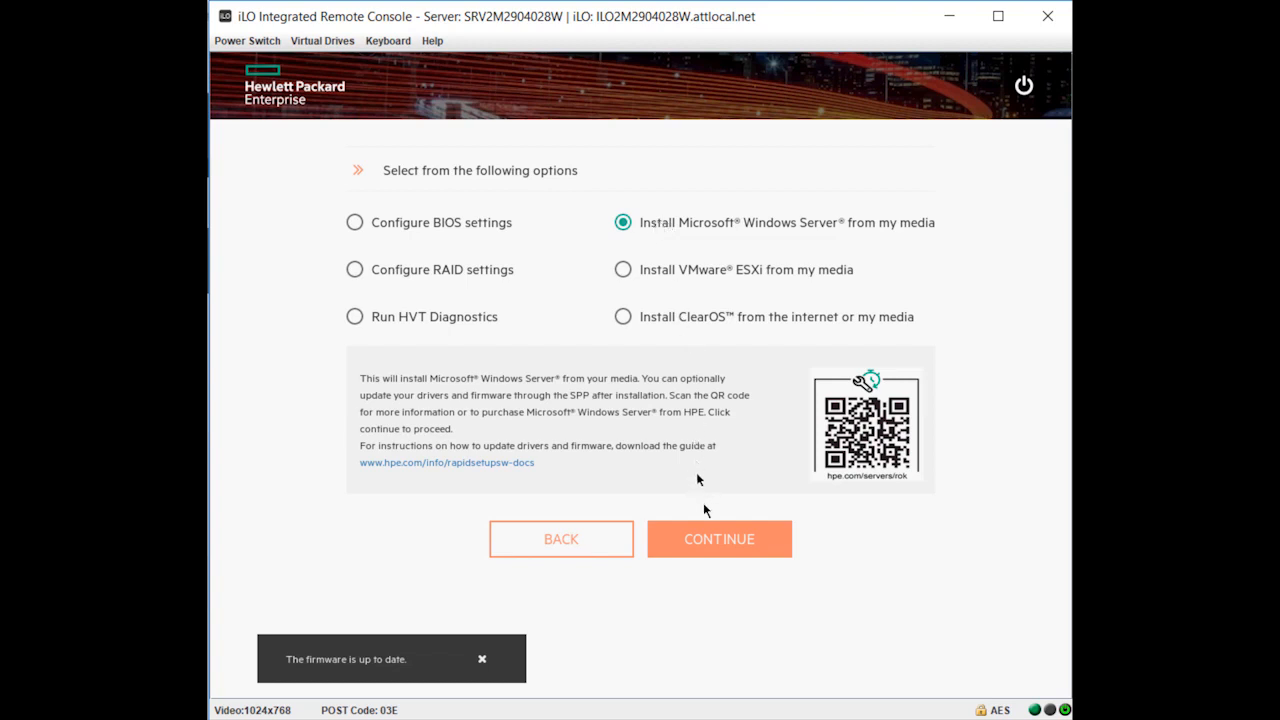
click(711, 540)
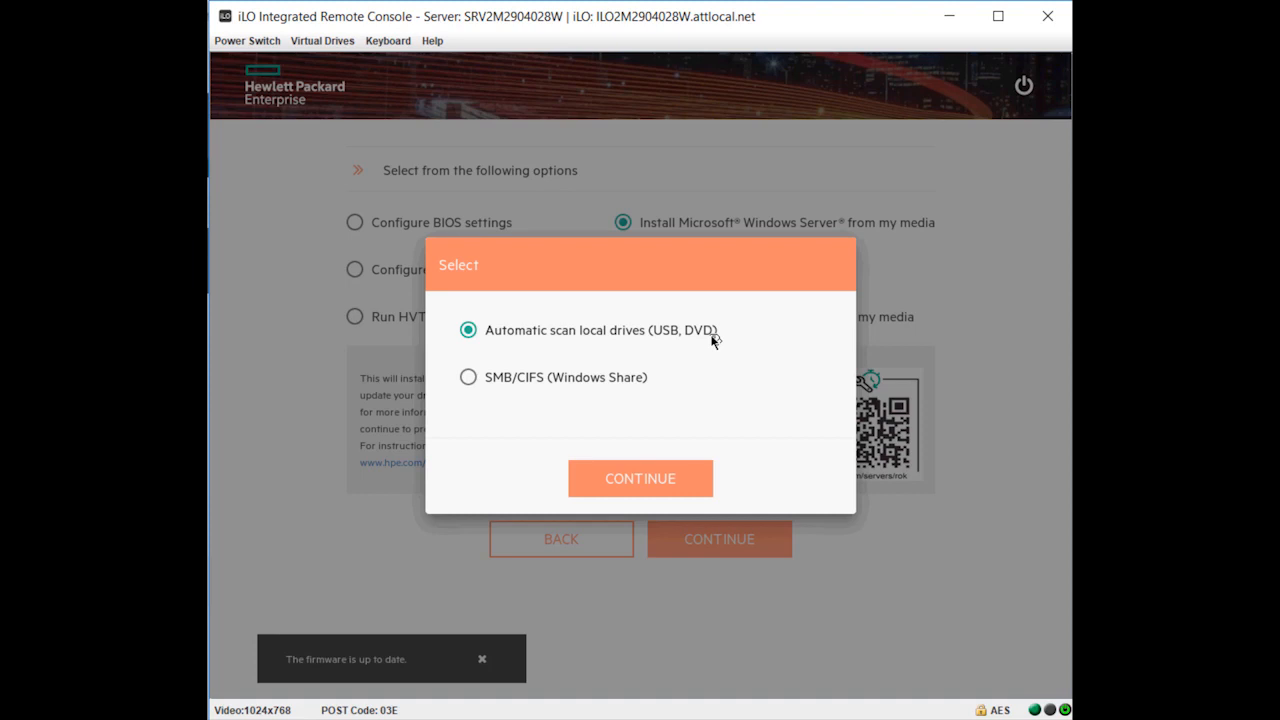
click(878, 192)
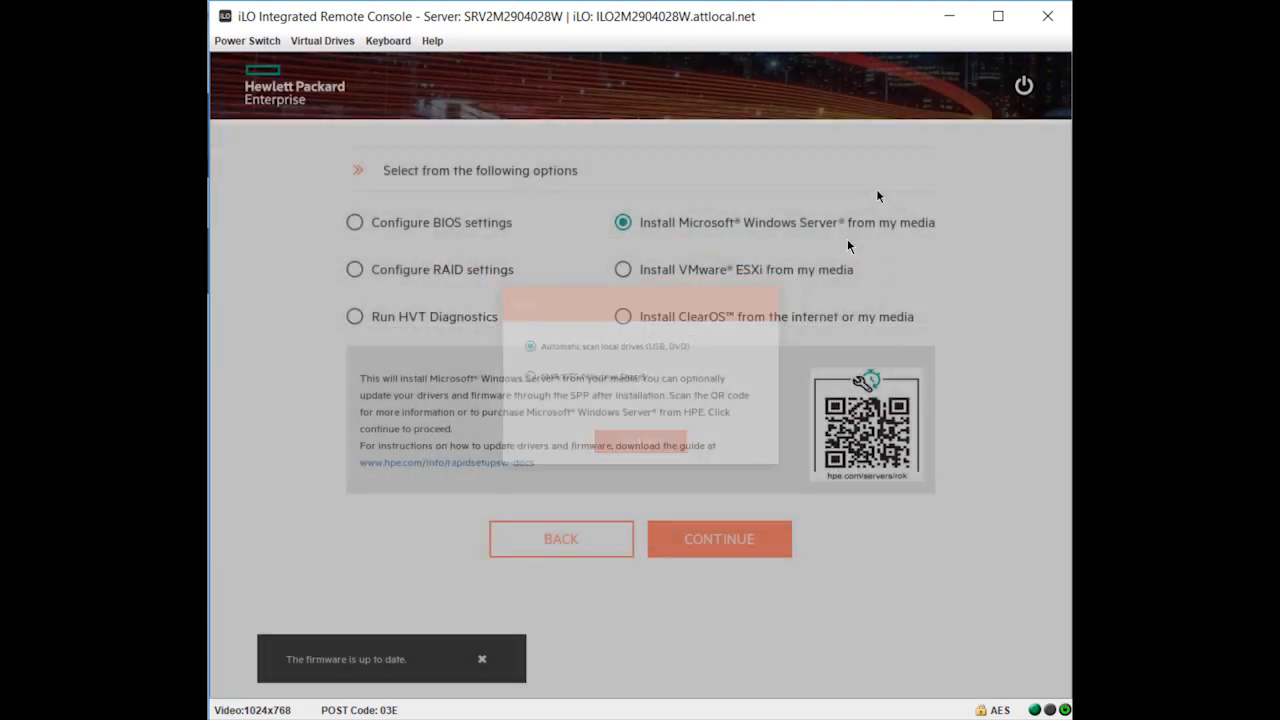
click(676, 317)
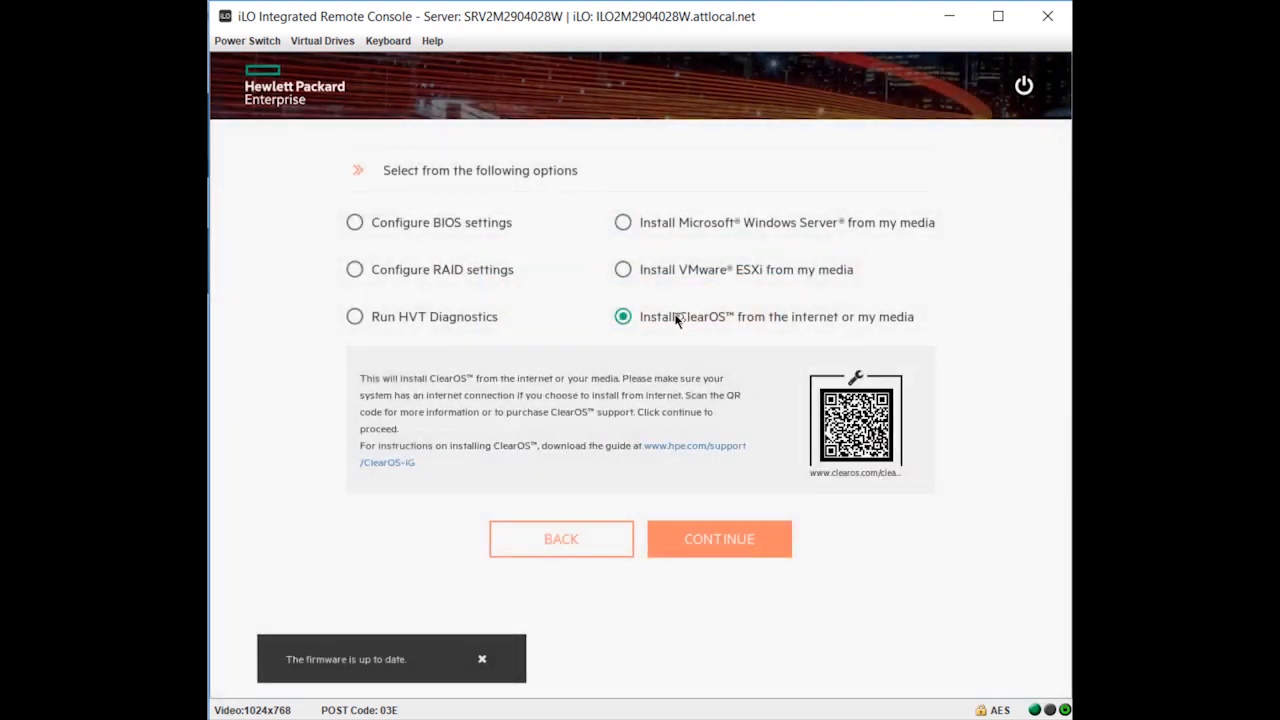
click(723, 544)
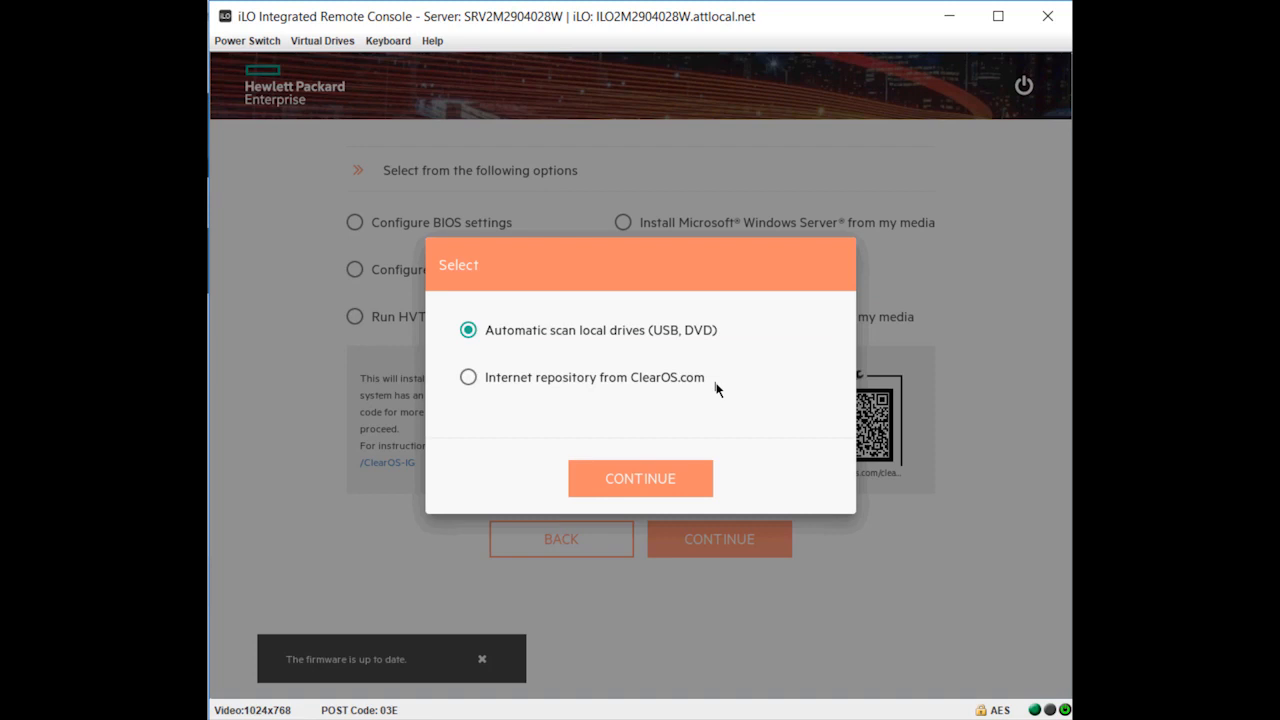
click(688, 201)
- Choose to install Microsoft Windows Server from own media, using the automatic scan of local drives (USB, DVD)
click(651, 221)
click(708, 537)
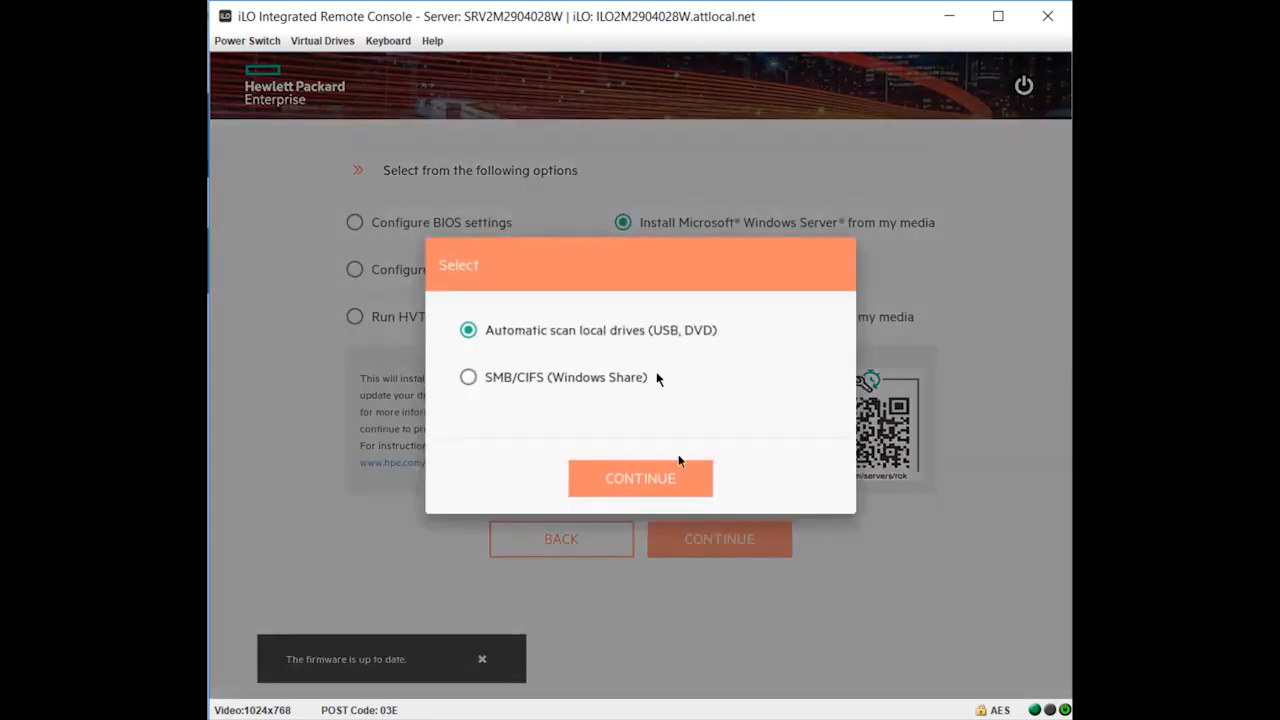
click(676, 480)
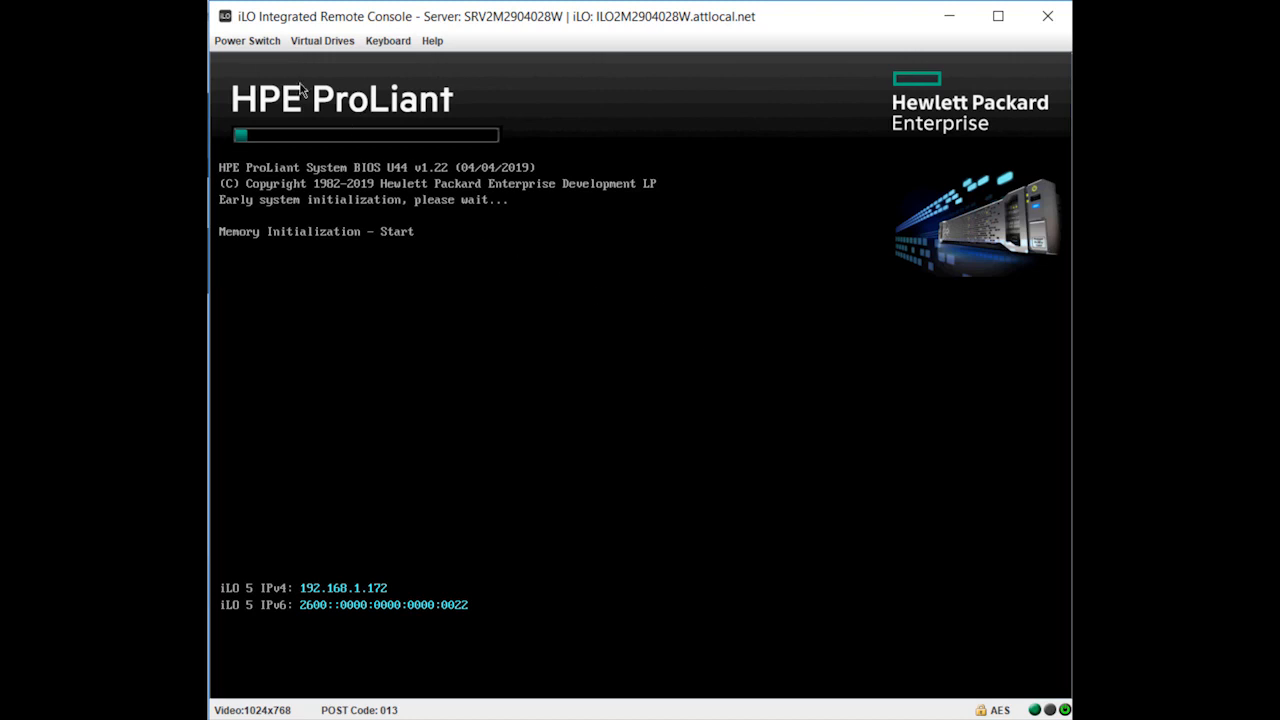
click(250, 41)
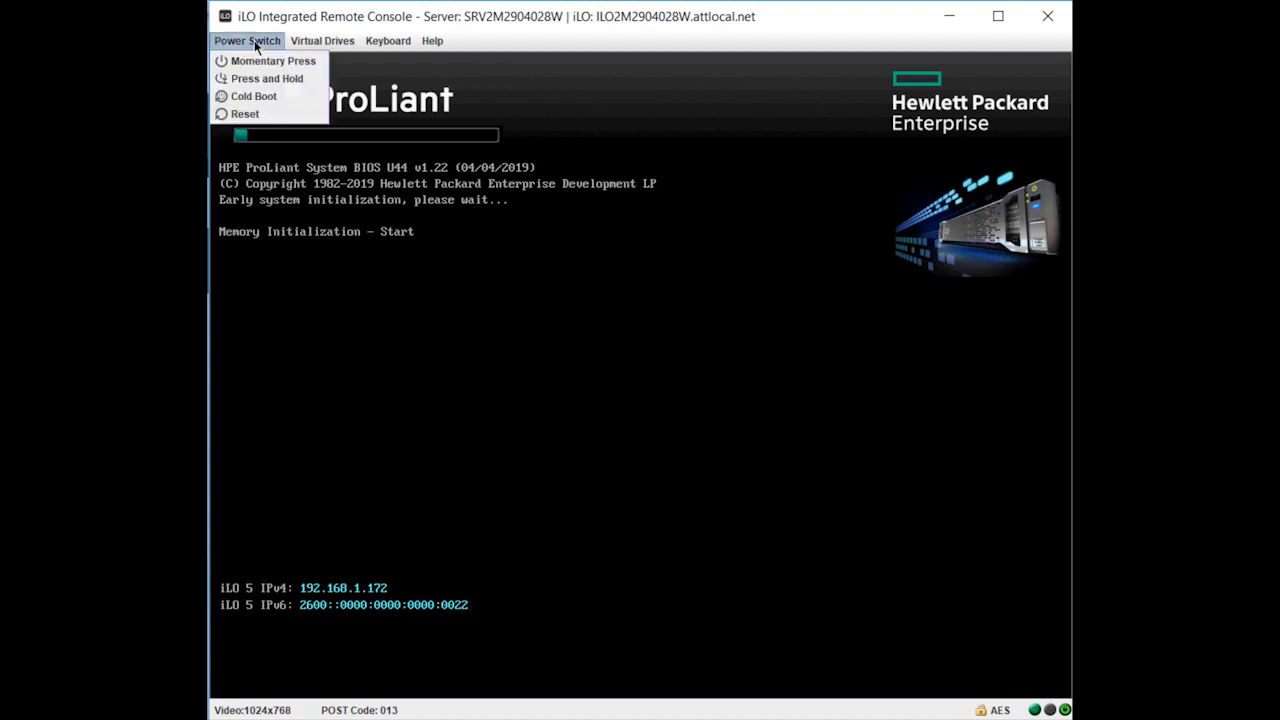
click(248, 77)
click(1019, 432)
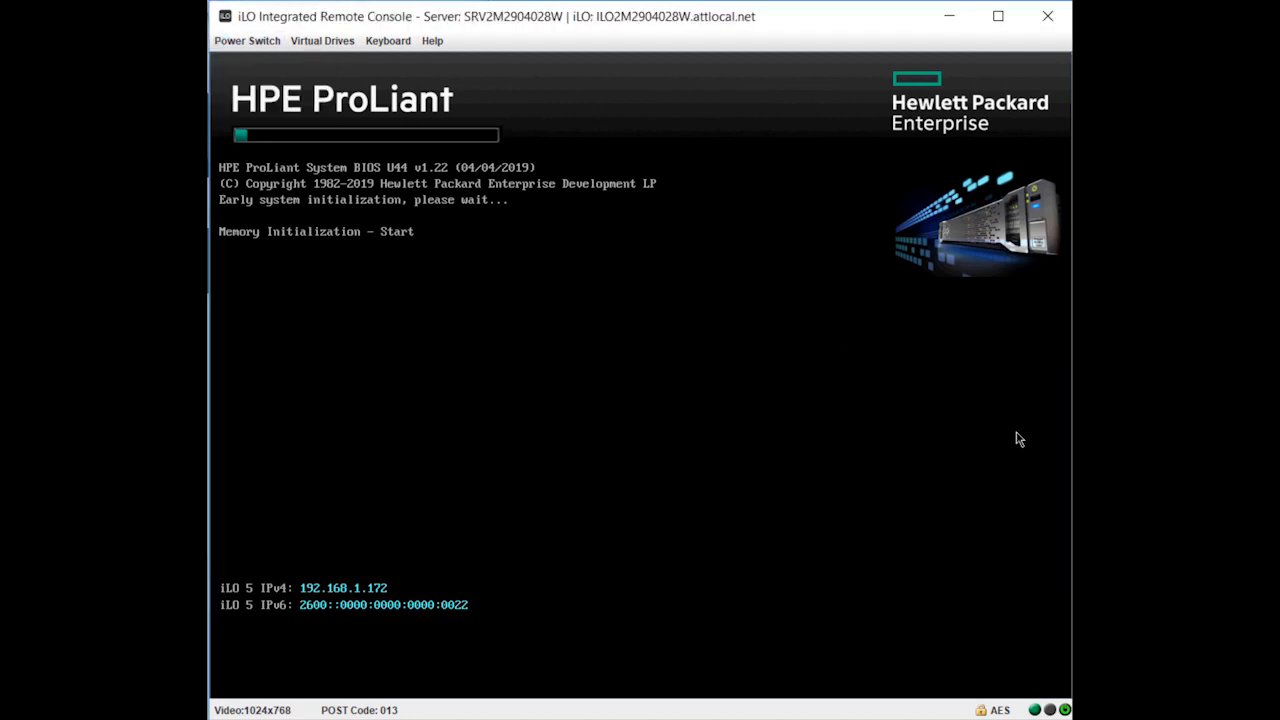